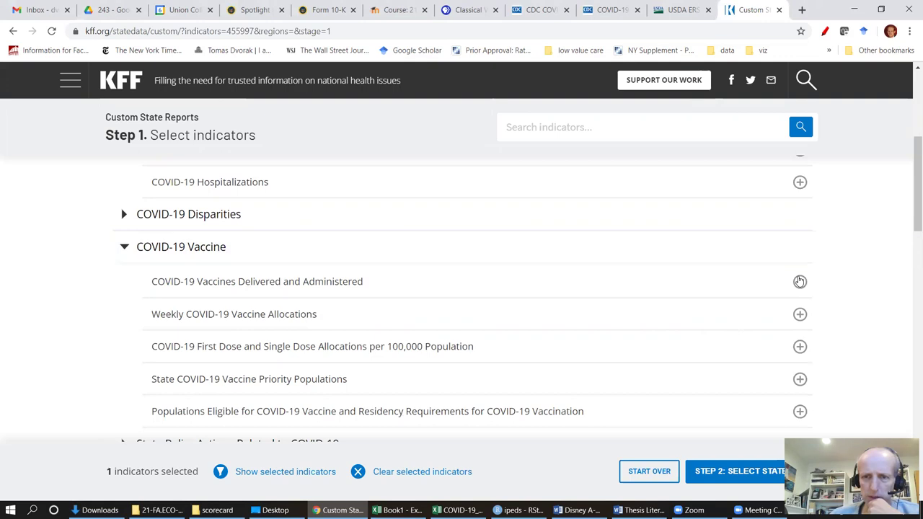
Add the COVID-19 Vaccines Delivered and Administered indicator and the Median Annual Household Income indicator from Demographics, Income/Poverty.
scroll(320, 340, "down", 5)
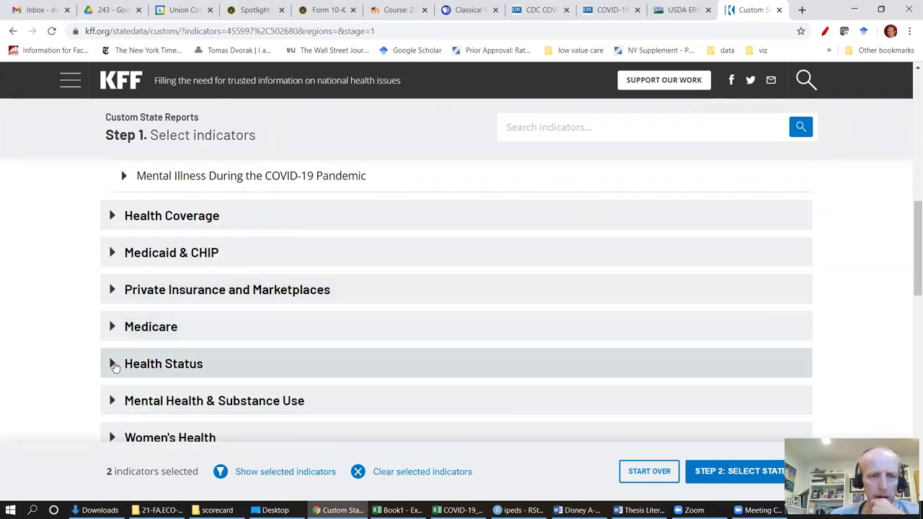
scroll(158, 360, "down", 2)
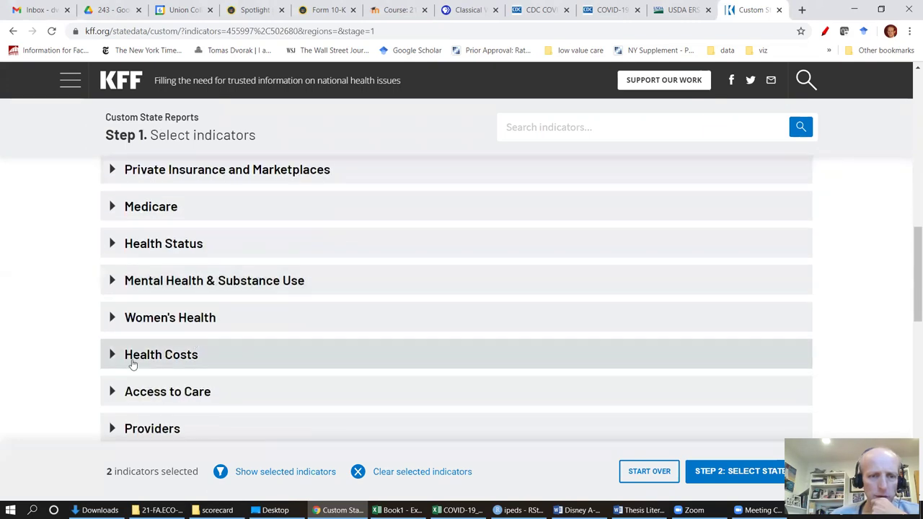
scroll(132, 361, "down", 1)
left_click(121, 402)
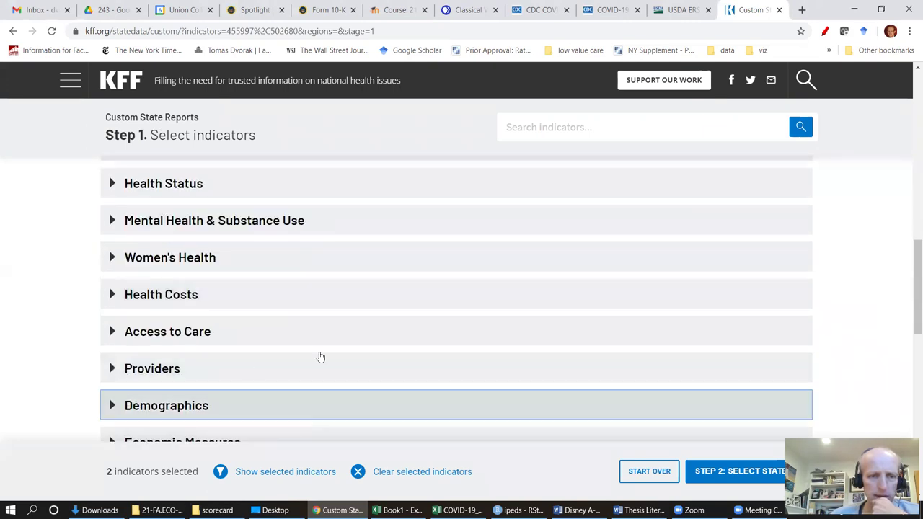
scroll(392, 339, "down", 3)
left_click(134, 291)
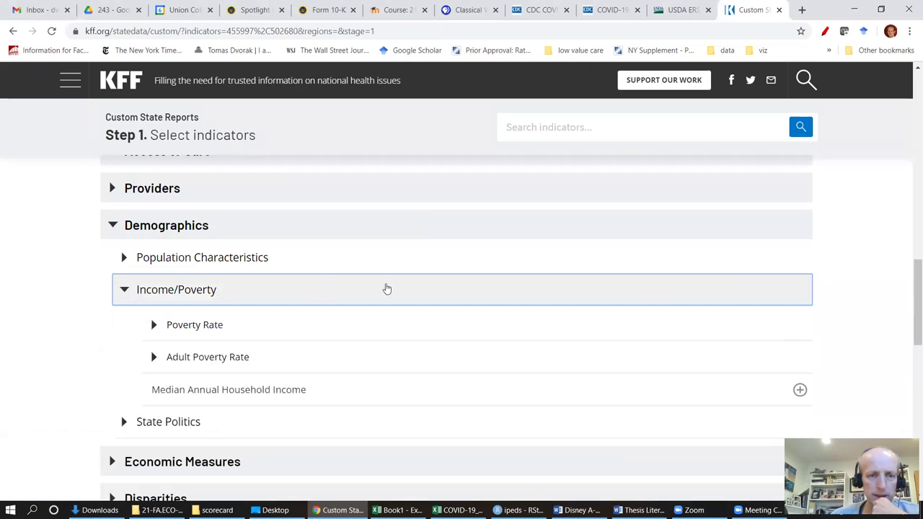
left_click(799, 391)
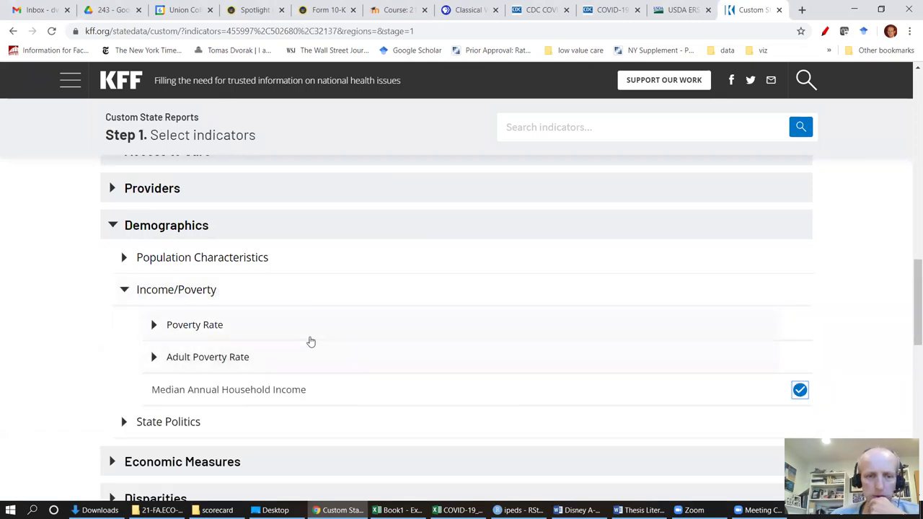
Add the State Political Parties indicator from the State Politics group under Demographics.
scroll(310, 342, "down", 4)
left_click(198, 197)
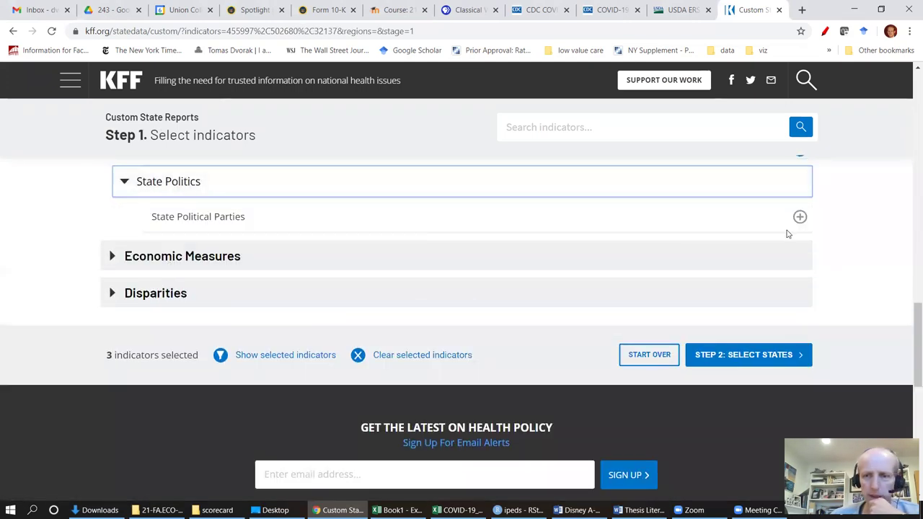
left_click(800, 217)
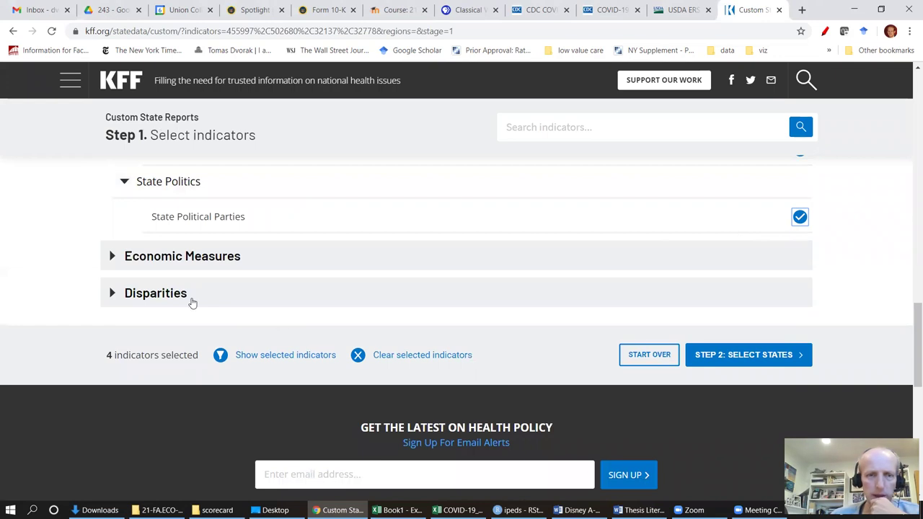
Add the Unemployment Rate (Seasonally Adjusted) indicator from Economic Measures, Employment Status.
left_click(181, 258)
scroll(292, 282, "down", 1)
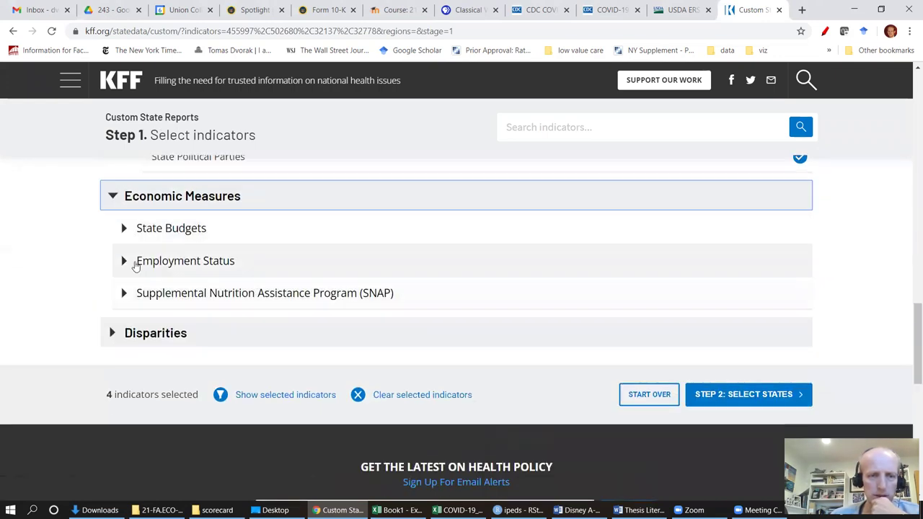
left_click(130, 262)
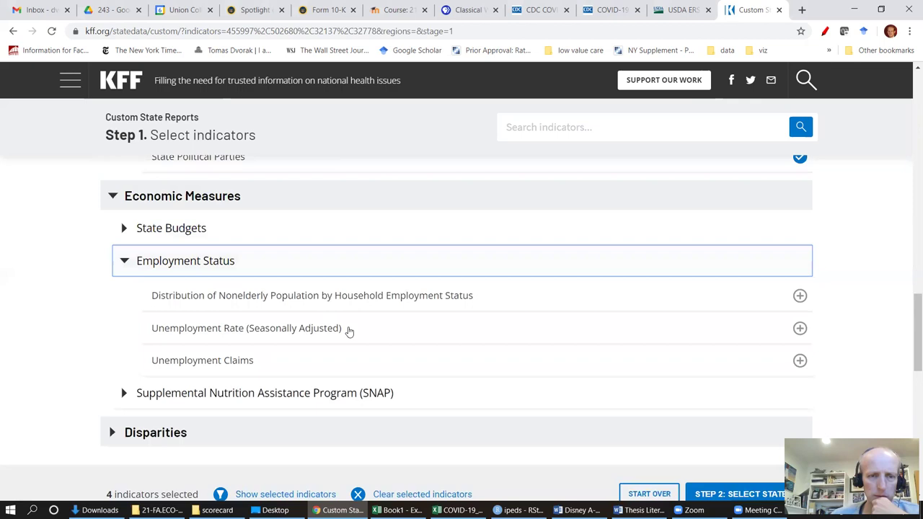
left_click(800, 329)
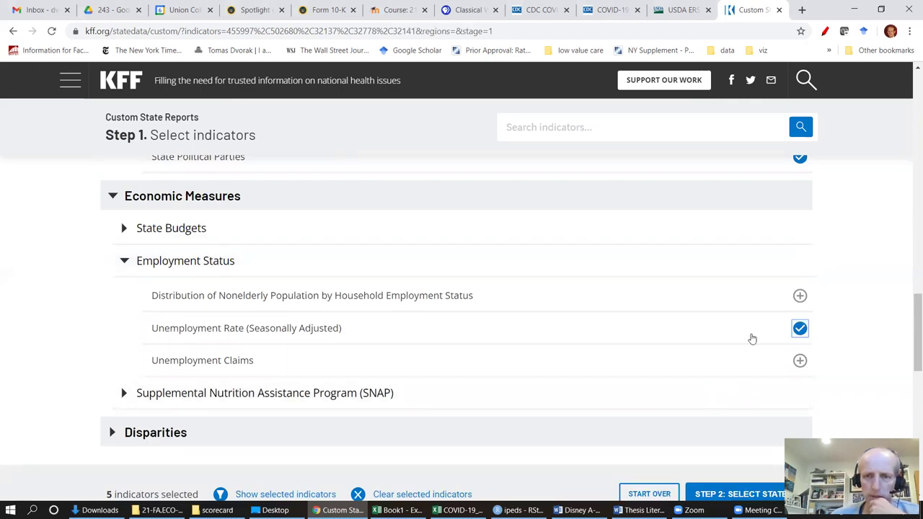
Proceed to state selection, select all states and generate the custom state report.
scroll(567, 334, "down", 2)
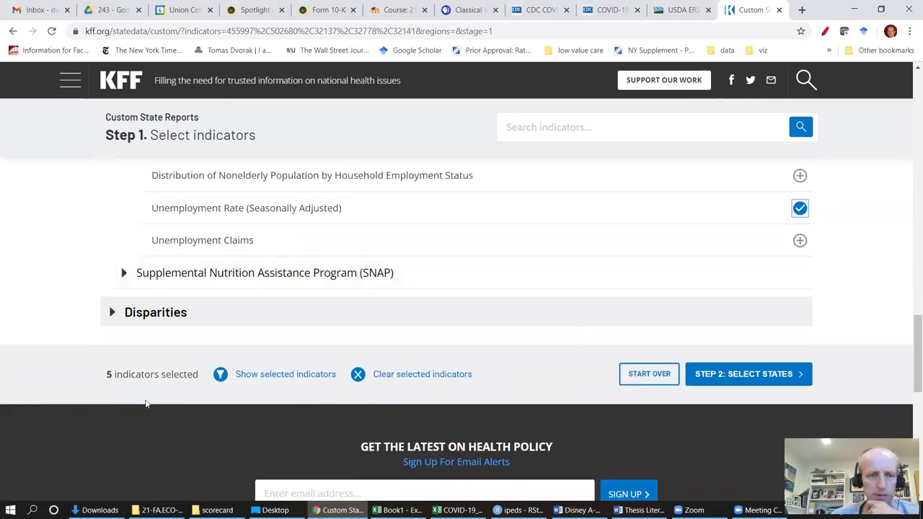
left_click(756, 381)
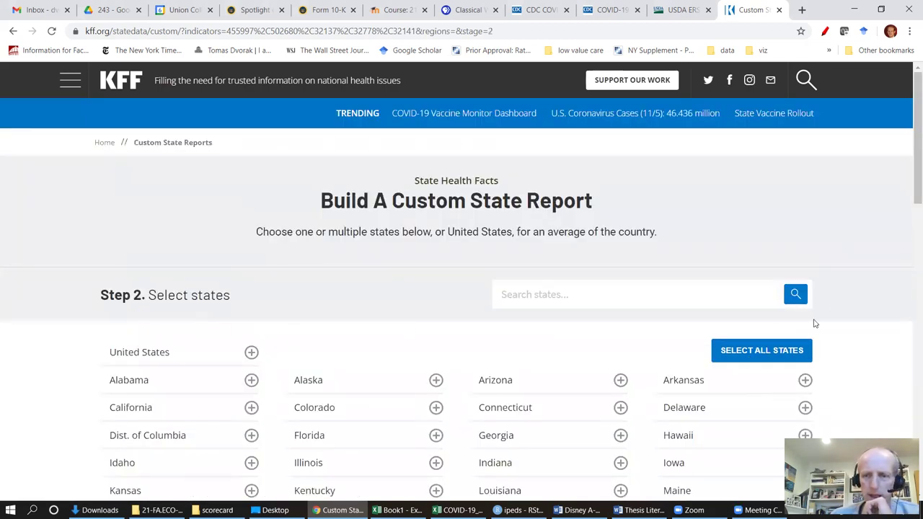
left_click(767, 350)
left_click(252, 352)
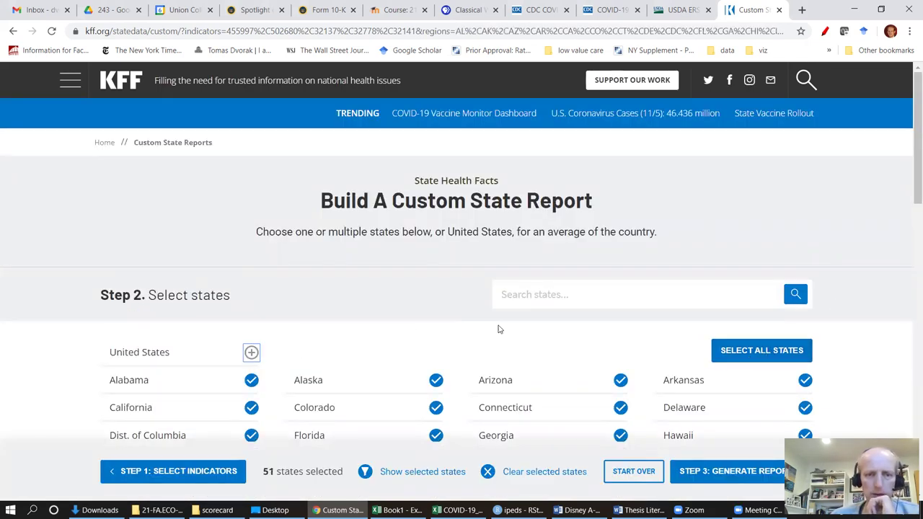
scroll(500, 330, "down", 4)
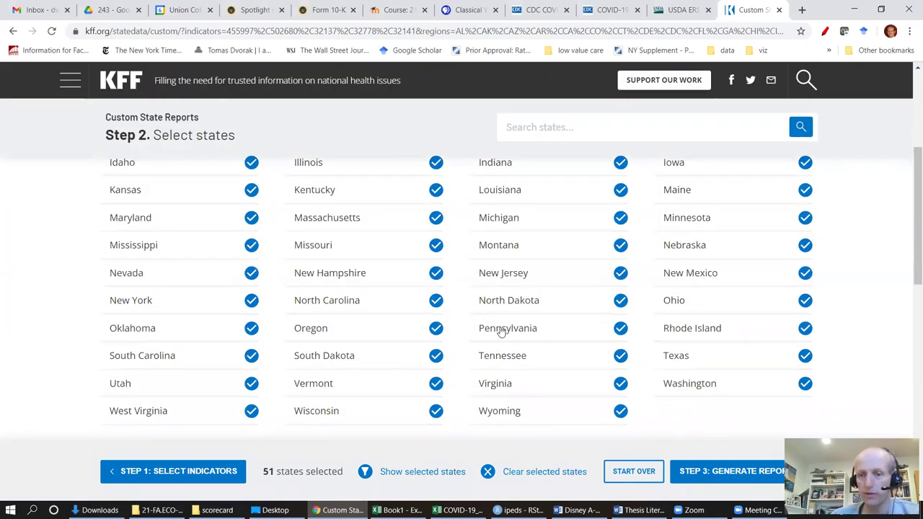
scroll(618, 293, "down", 2)
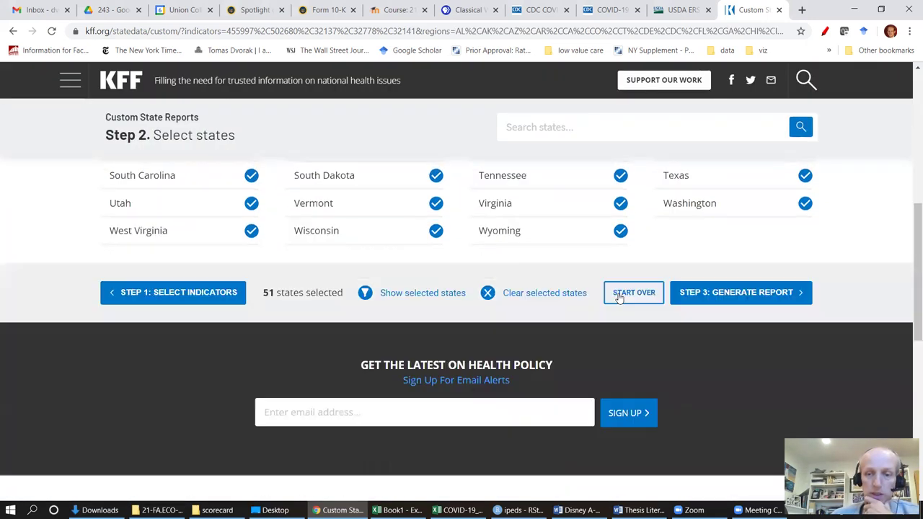
left_click(756, 293)
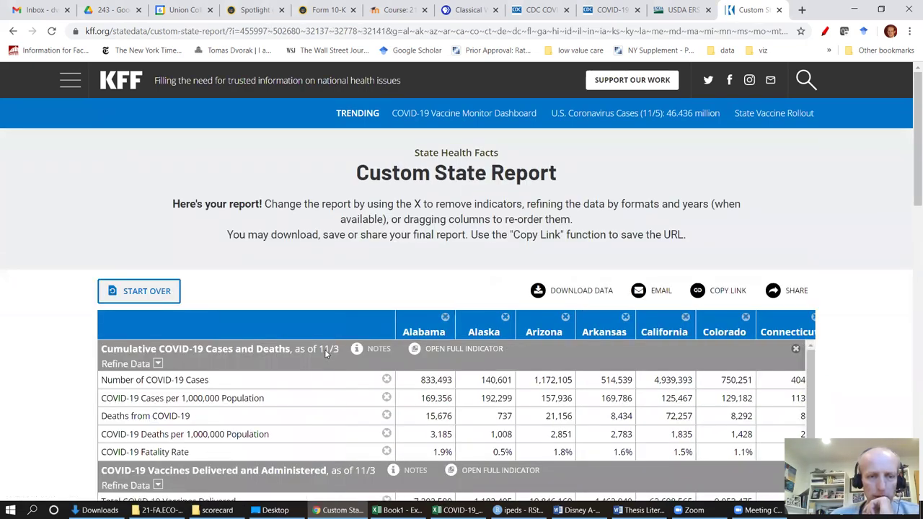
Remove the Number of COVID-19 Cases, Deaths from COVID-19, Total COVID-19 Vaccines Administered and both Number of People vaccinated rows from the report.
scroll(325, 352, "down", 2)
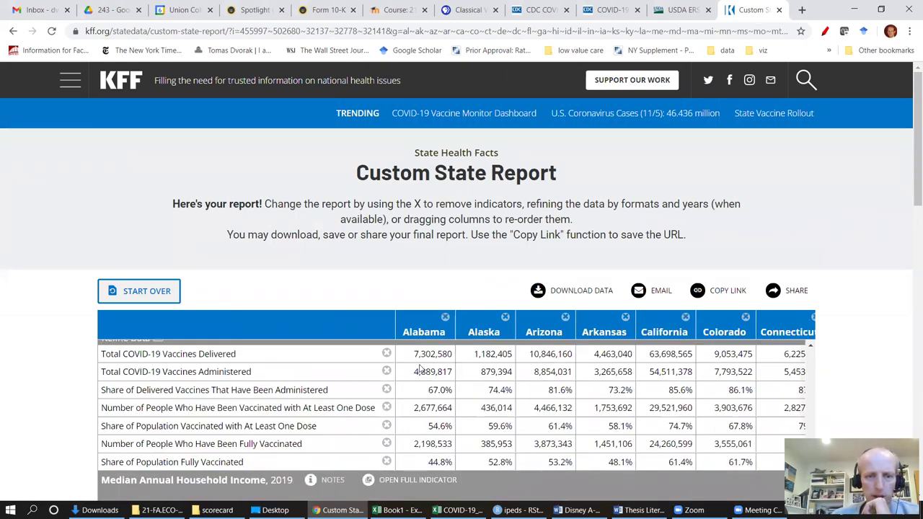
scroll(401, 300, "down", 3)
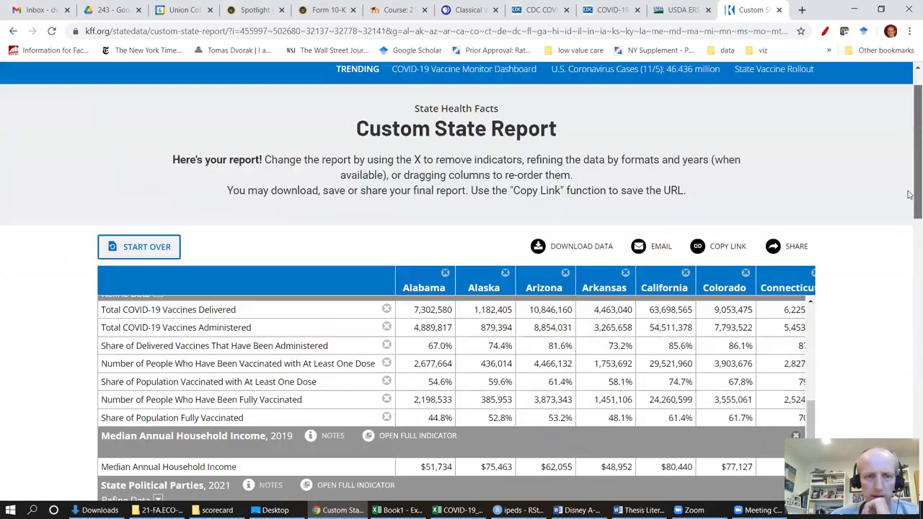
scroll(359, 264, "up", 2)
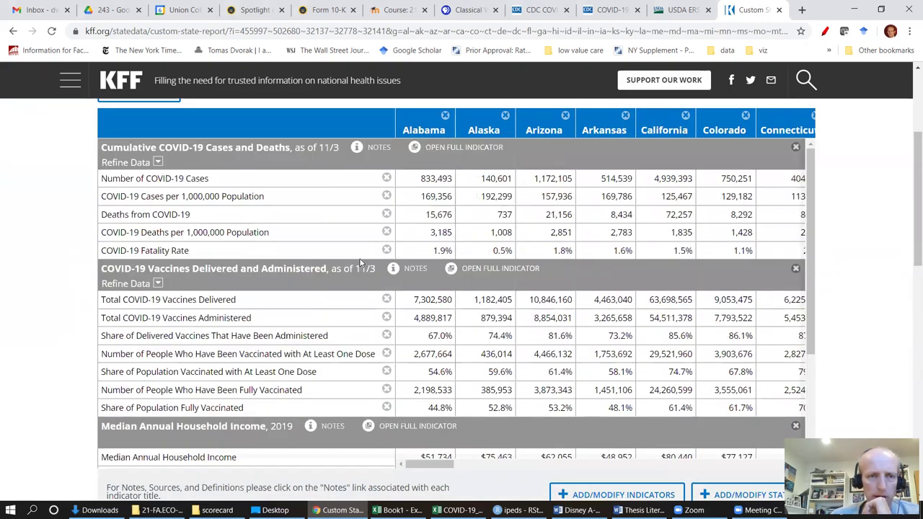
left_click(385, 182)
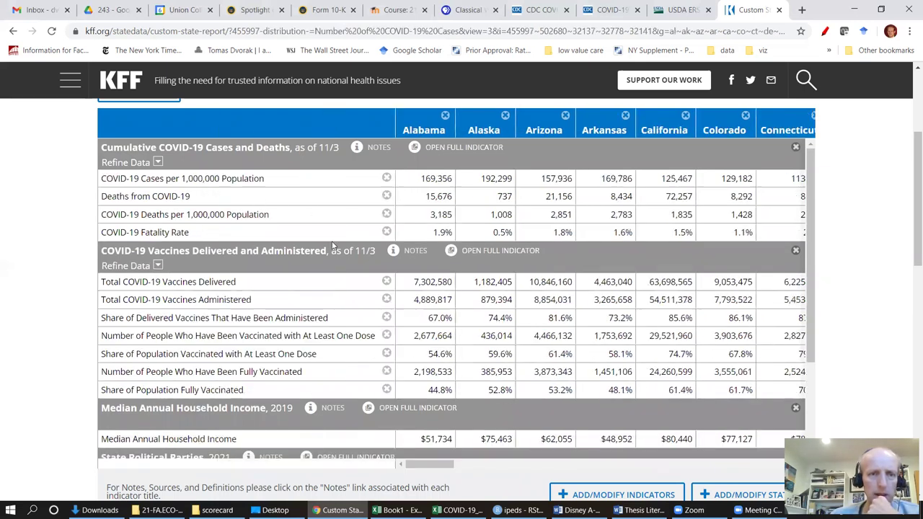
left_click(387, 197)
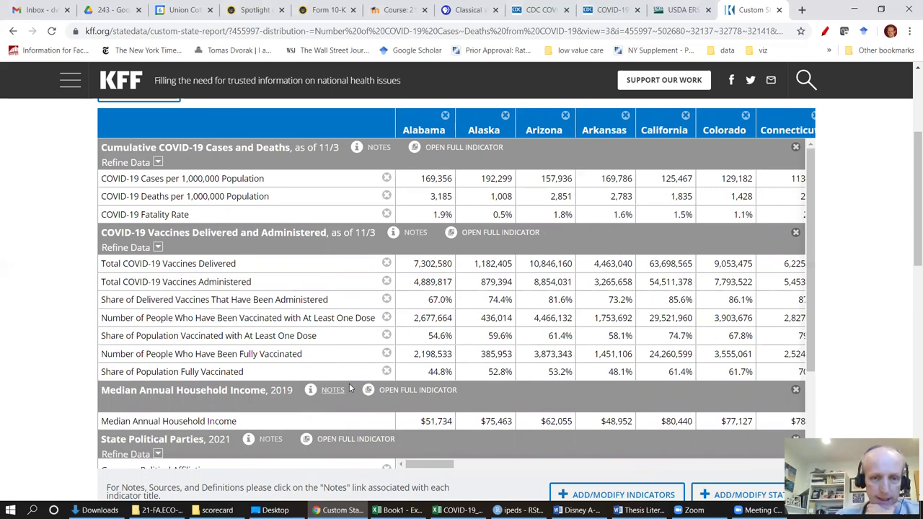
left_click(387, 354)
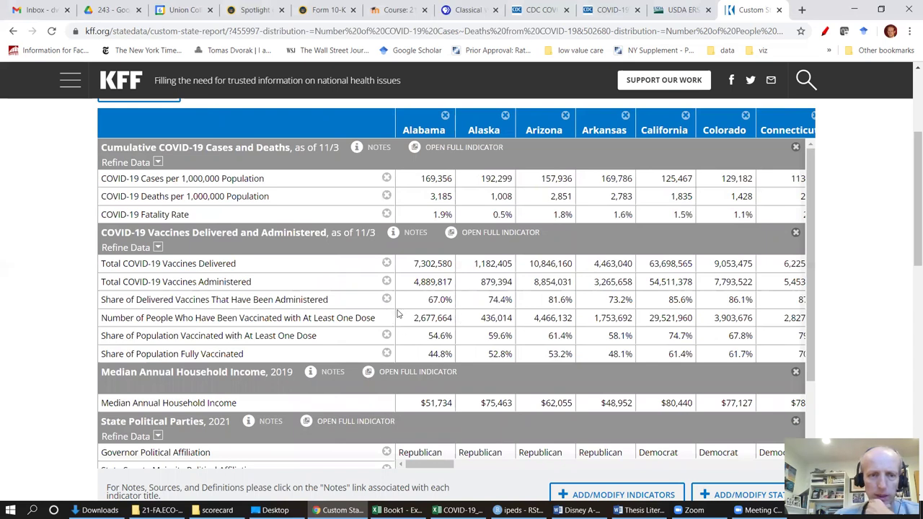
left_click(396, 316)
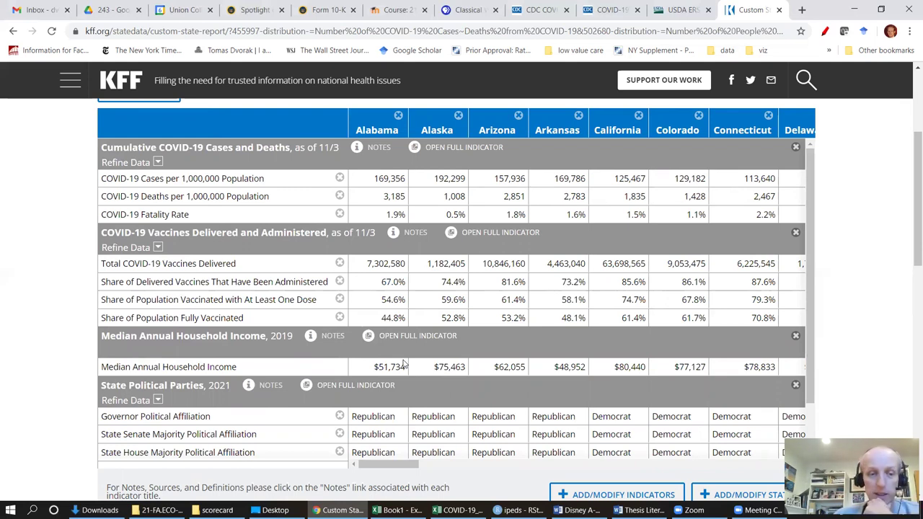
Download the trimmed report's data and open the file raw_data (6).csv in Excel.
scroll(396, 372, "down", 1)
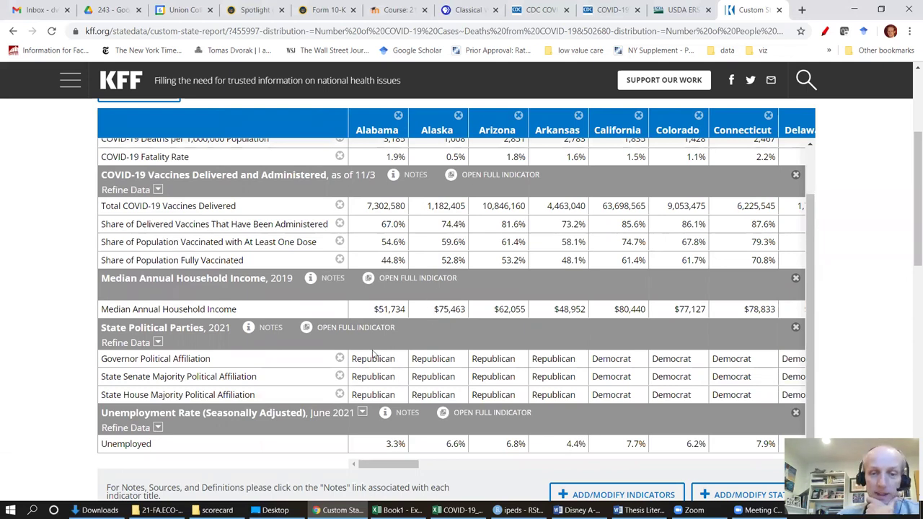
scroll(394, 342, "down", 1)
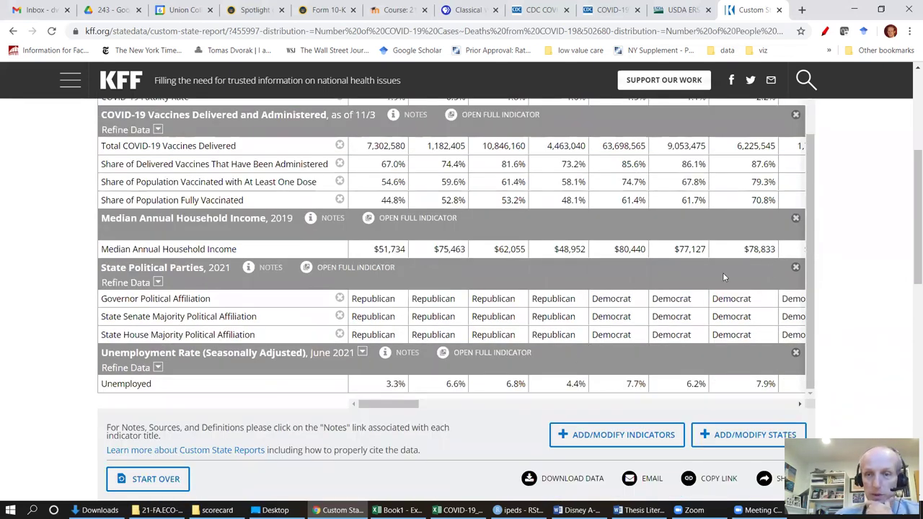
scroll(563, 279, "up", 5)
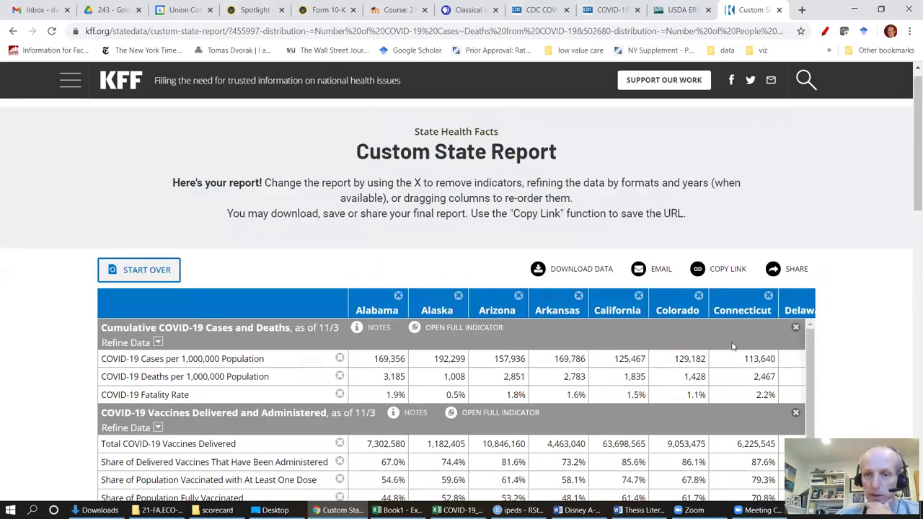
left_click(553, 268)
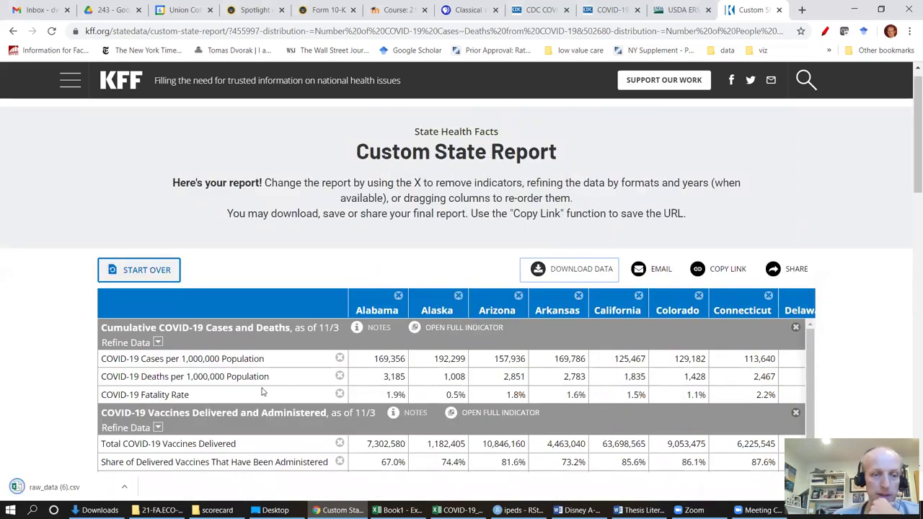
left_click(61, 491)
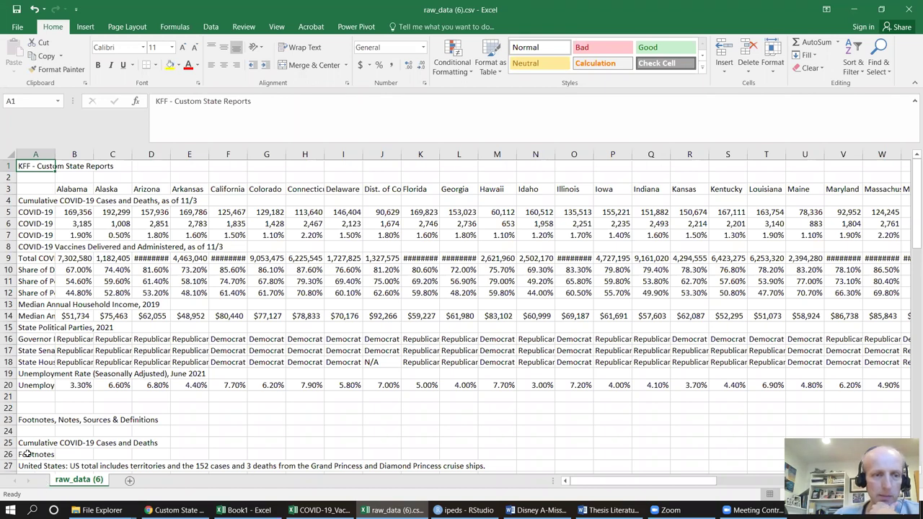
Delete the footnotes, notes and sources below the data, from row 21 through row 223.
left_click_drag(9, 397, 51, 339)
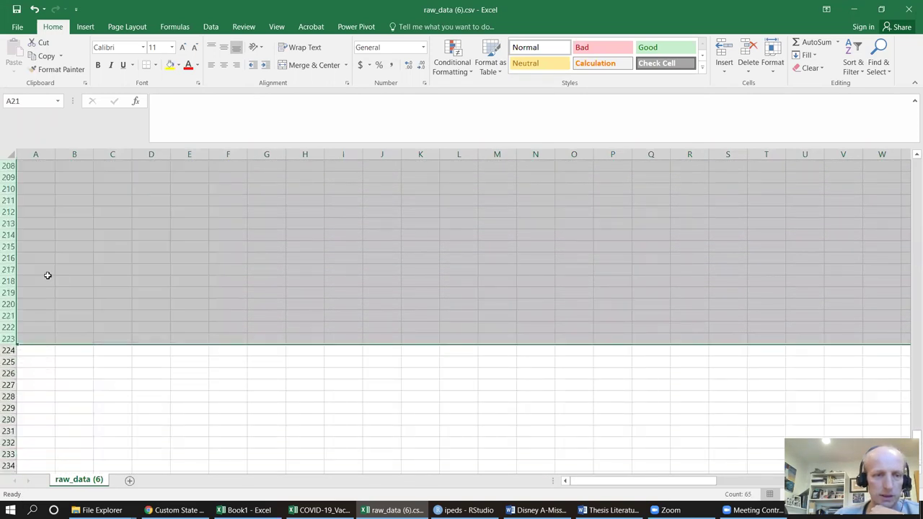
right_click(11, 226)
left_click(52, 328)
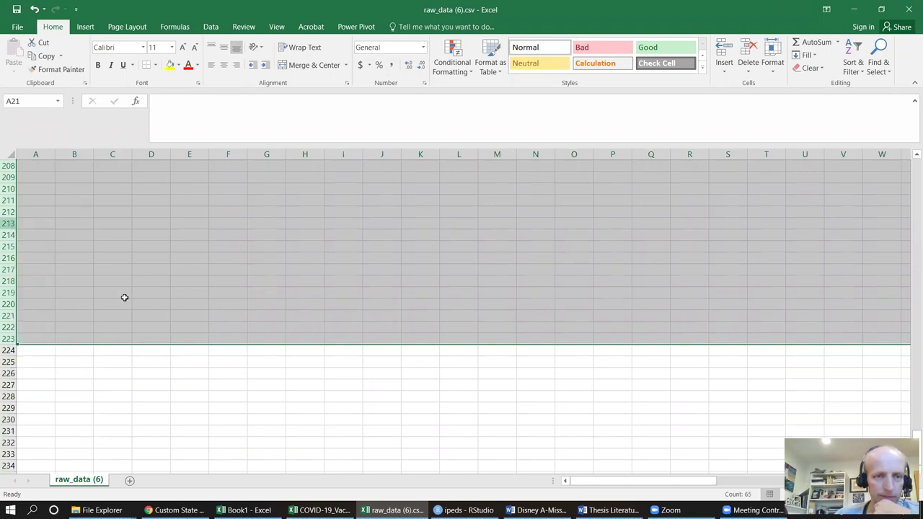
scroll(137, 296, "up", 20)
scroll(116, 354, "up", 1)
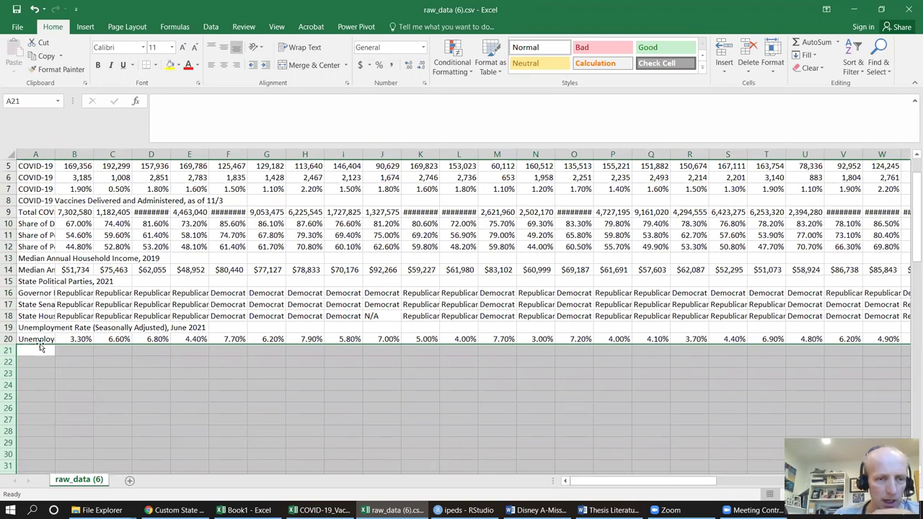
Delete the section heading rows "Unemployment Rate (Seasonally Adjusted), June 2021" and "State Political Parties, 2021".
left_click(10, 328)
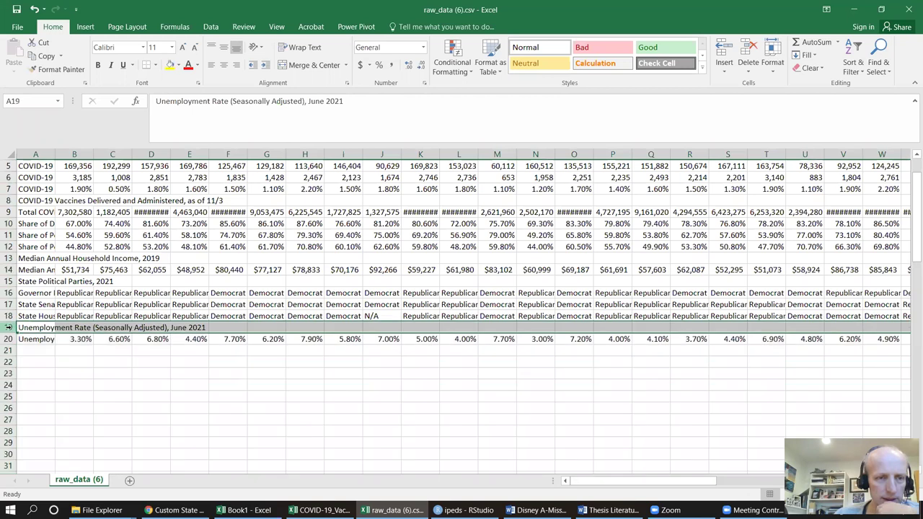
right_click(11, 328)
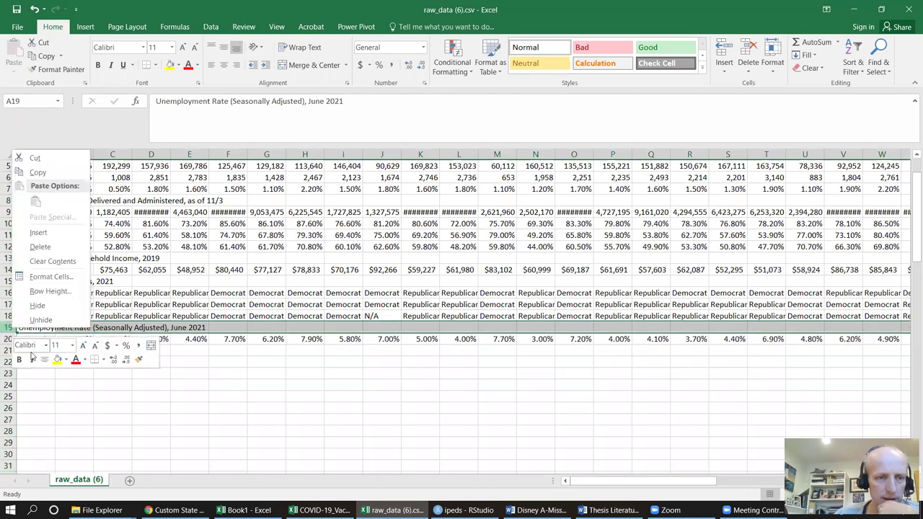
left_click(58, 246)
left_click(9, 282)
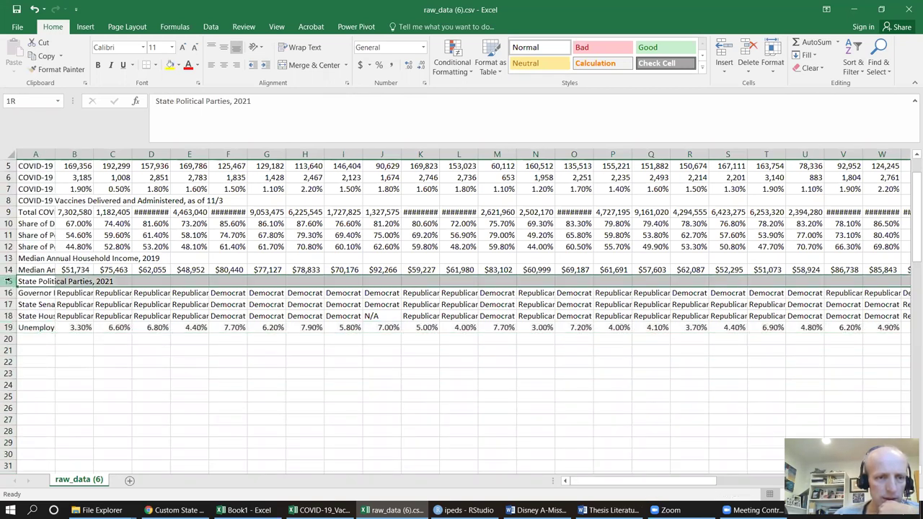
right_click(8, 281)
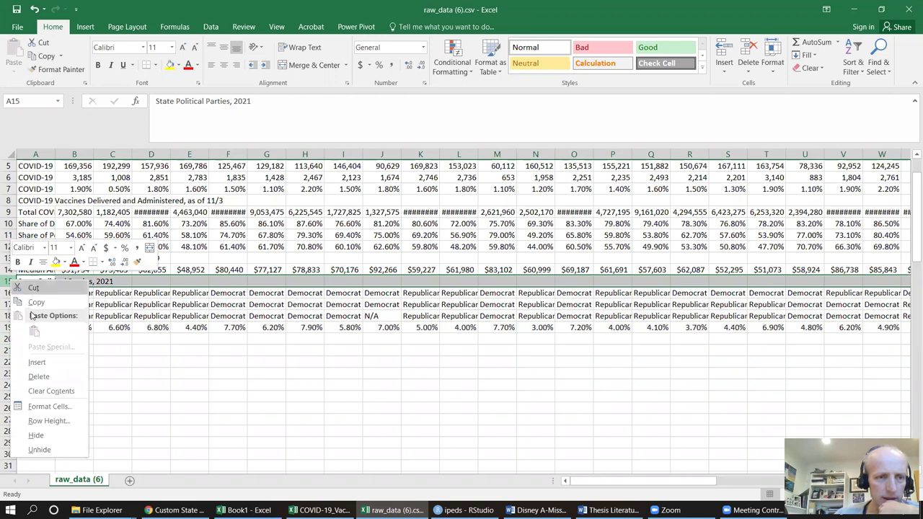
left_click(57, 377)
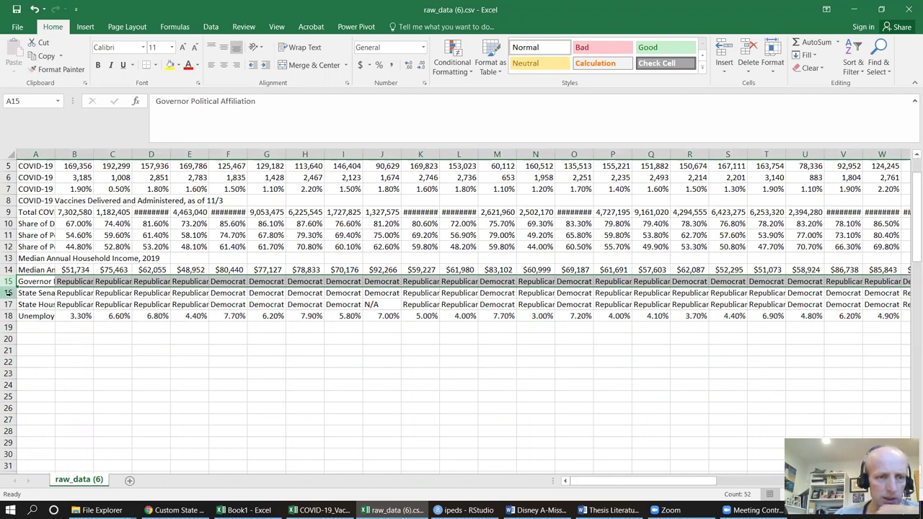
Delete the State Senate and State House political affiliation rows, 16 and 17.
left_click_drag(8, 293, 8, 304)
right_click(11, 296)
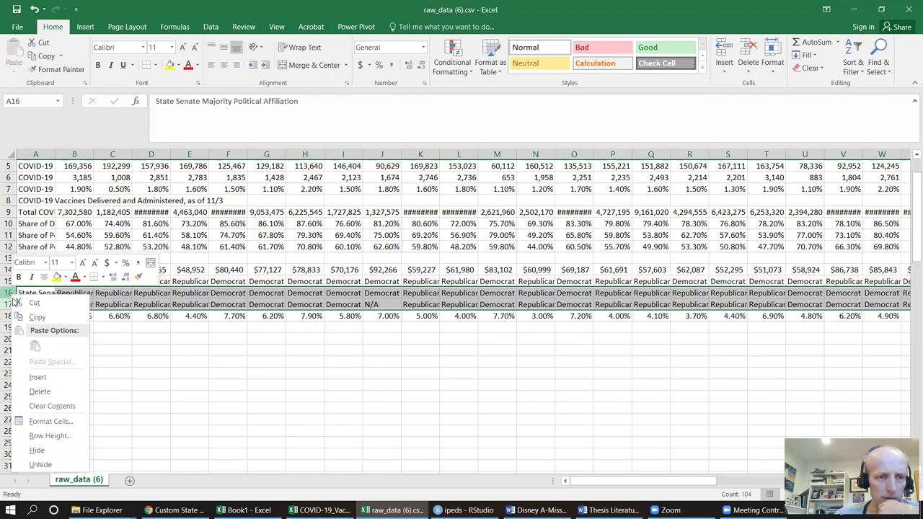
left_click(55, 394)
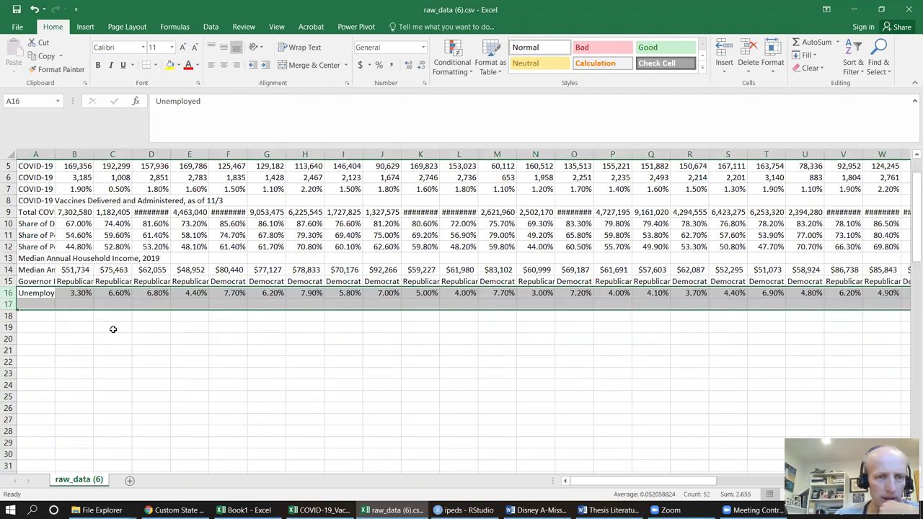
Delete the section heading rows "Median Annual Household Income, 2019" and "COVID-19 Vaccines Delivered and Administered, as of 11/3".
left_click(9, 258)
right_click(10, 259)
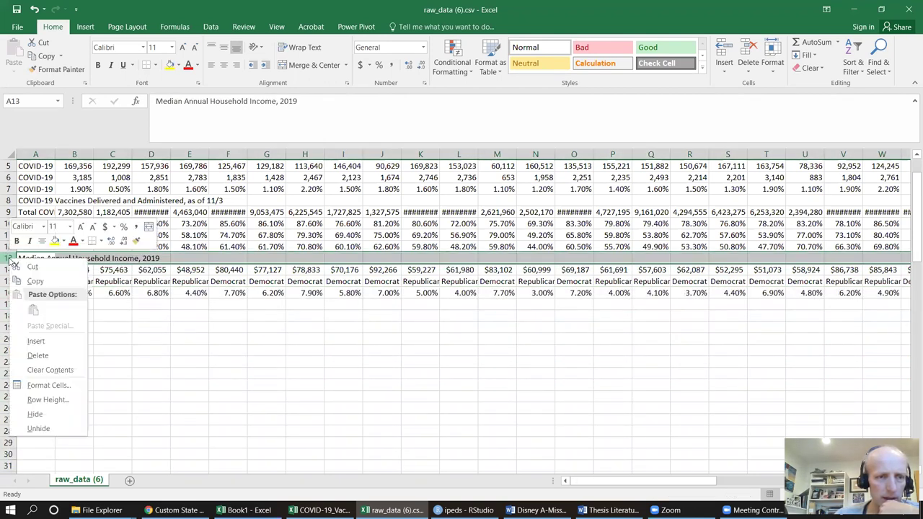
left_click(55, 356)
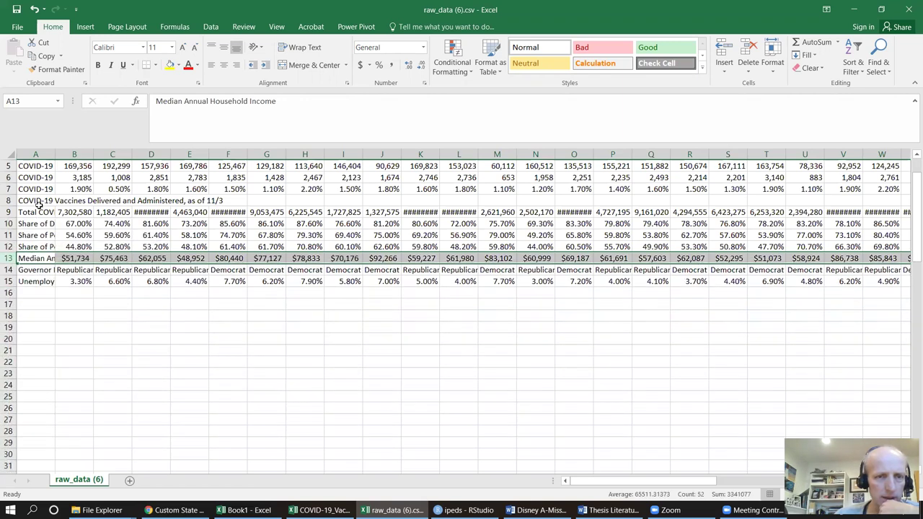
left_click(9, 201)
right_click(10, 200)
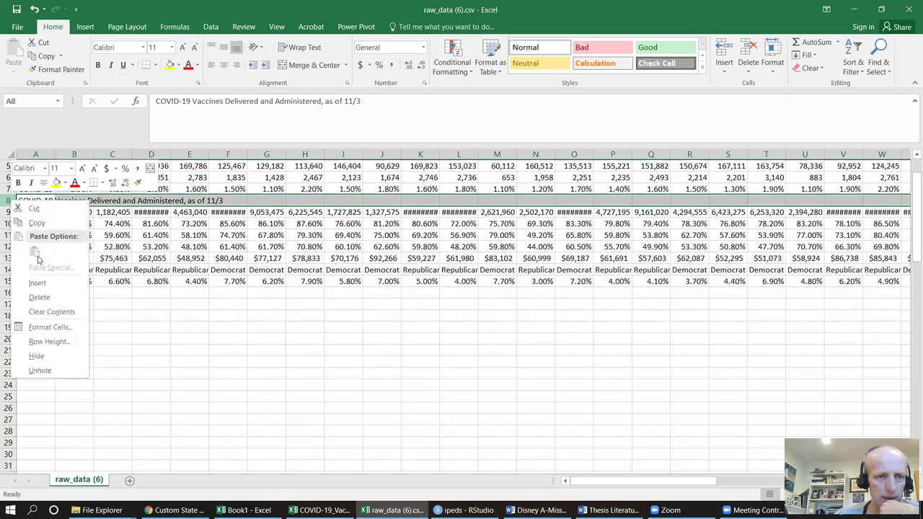
left_click(39, 297)
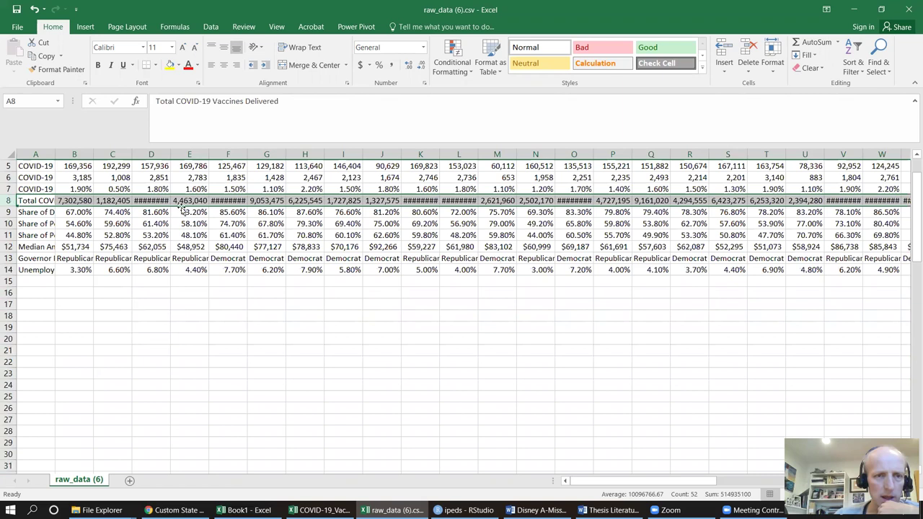
Widen column D slightly to fit its numbers and delete the Total COVID-19 Vaccines Delivered row.
left_click_drag(173, 154, 175, 155)
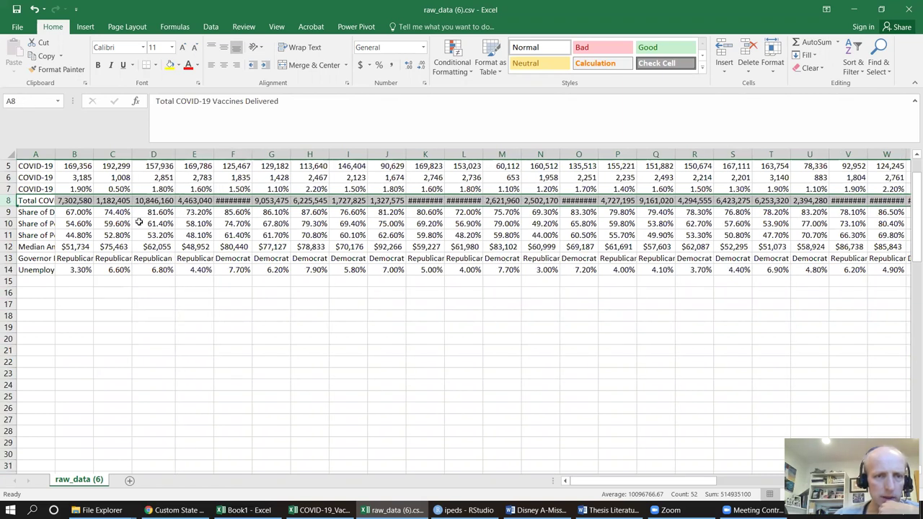
left_click(32, 201)
left_click(8, 201)
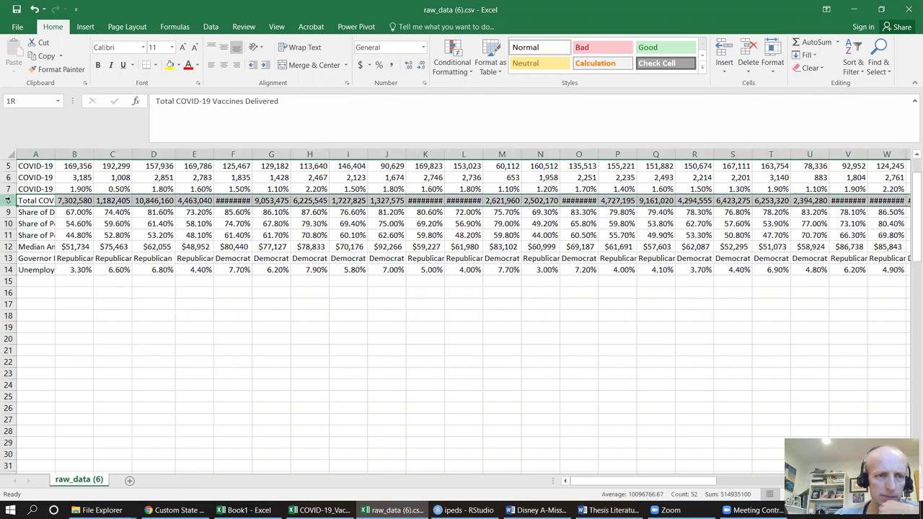
right_click(8, 201)
left_click(44, 294)
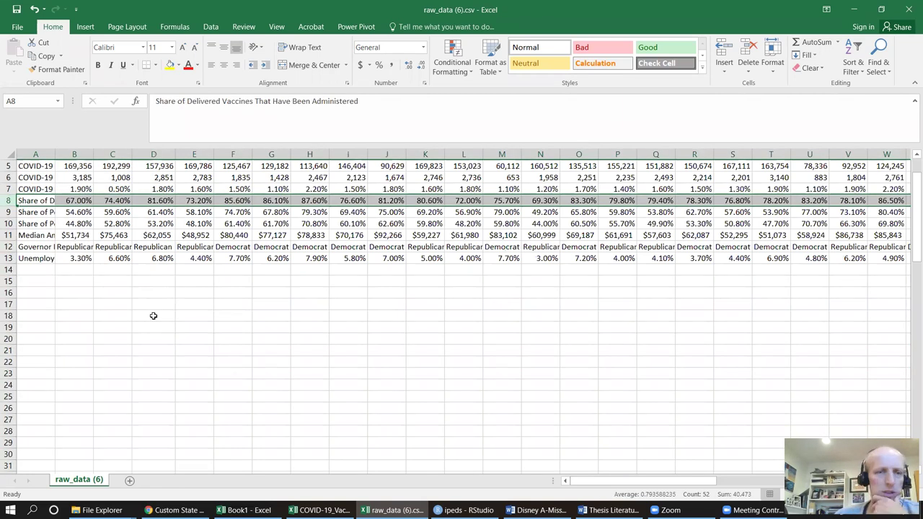
Delete the heading row "Cumulative COVID-19 Cases and Deaths, as of 11/3" and the title row "KFF - Custom State Reports".
scroll(153, 316, "up", 2)
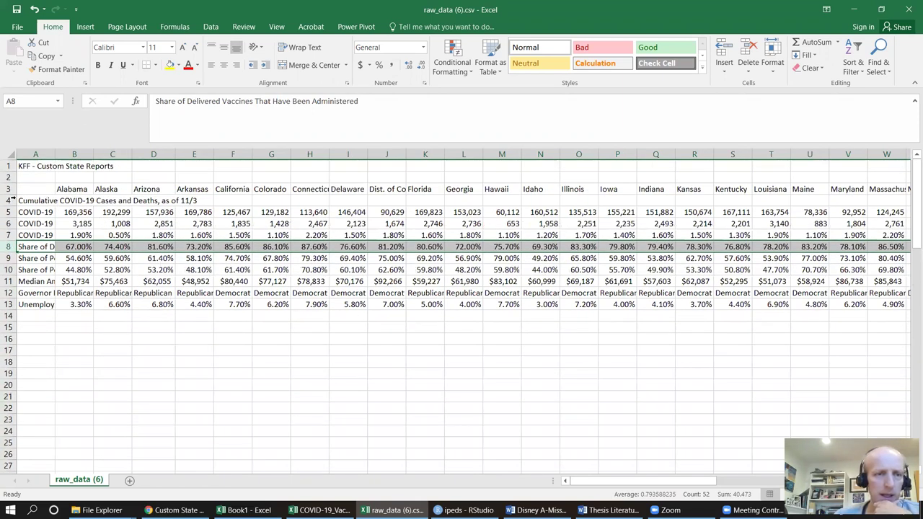
left_click(9, 201)
right_click(9, 200)
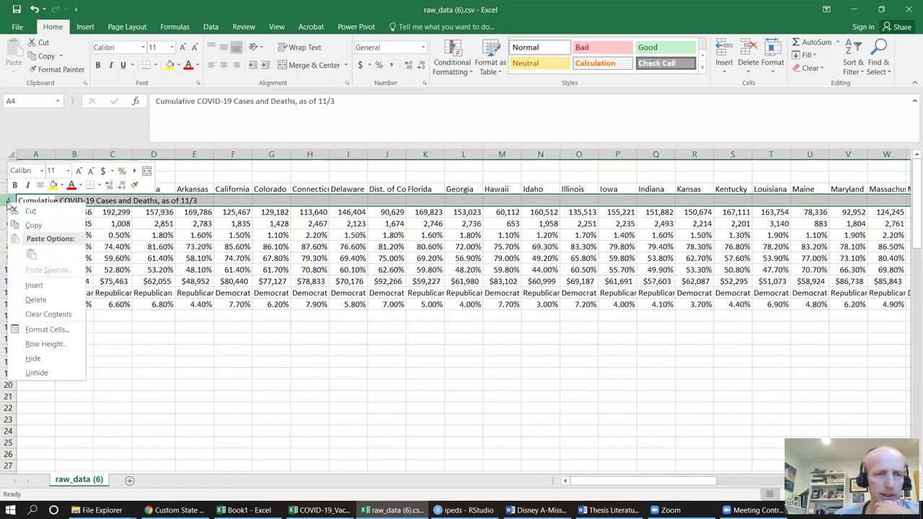
left_click(40, 300)
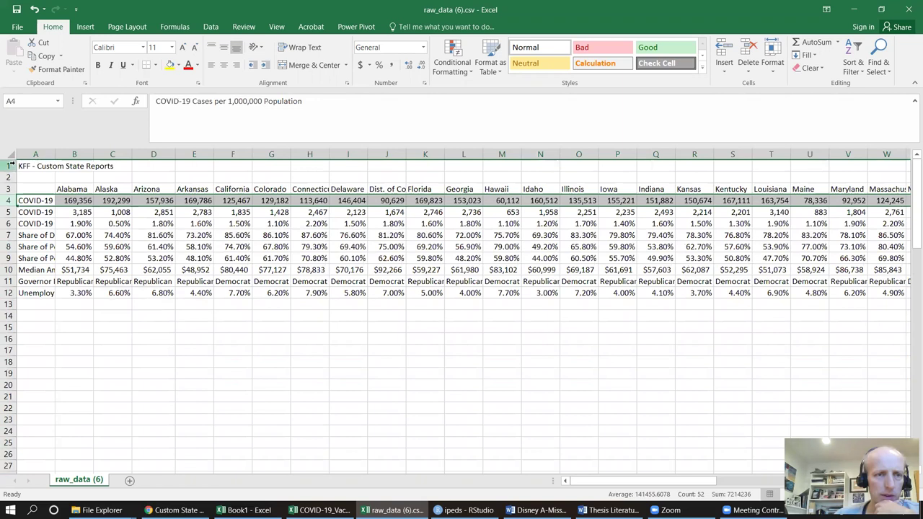
left_click(9, 165)
right_click(9, 165)
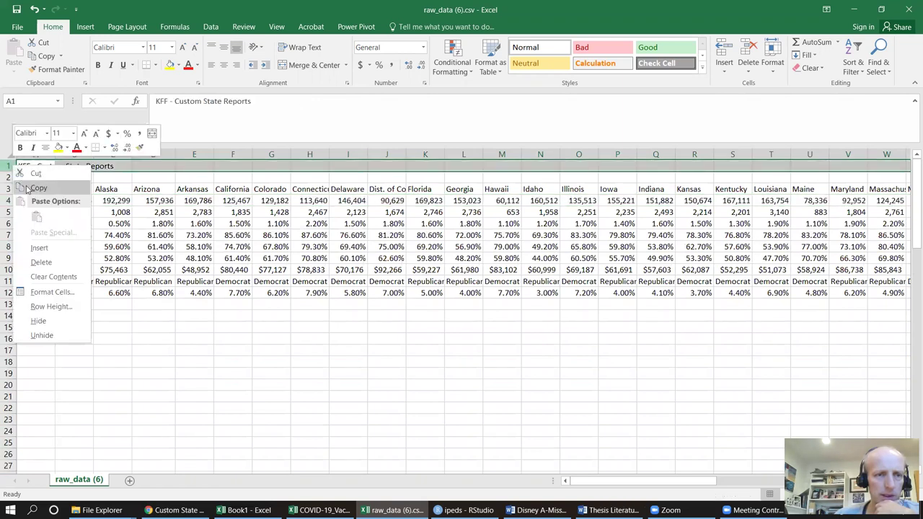
left_click(48, 264)
left_click(127, 349)
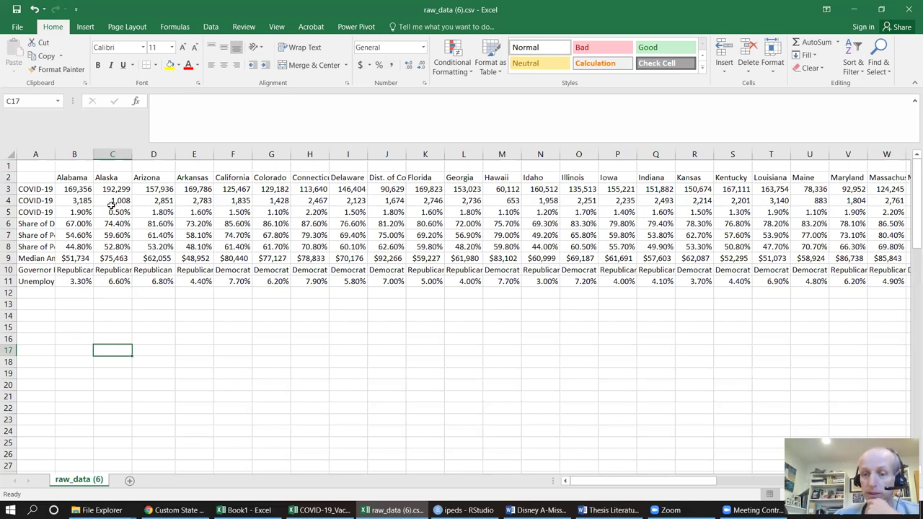
Copy the whole data table with its state names and row labels, range A2:AZ11.
left_click(36, 177)
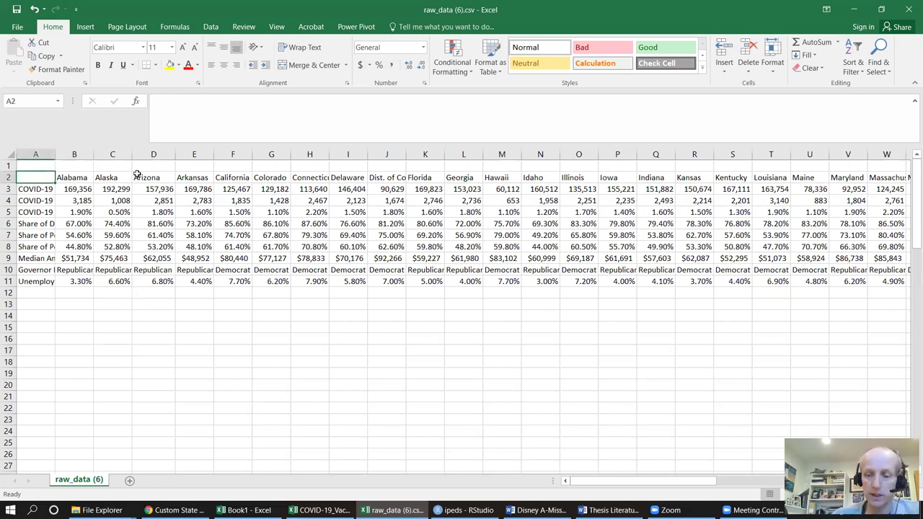
key("shift+Down")
key("shift+Down")
key("shift+Down")
key("shift+Down")
key("shift+Down")
key("shift+Down")
key("shift+Down")
key("shift+Down")
key("shift+Down")
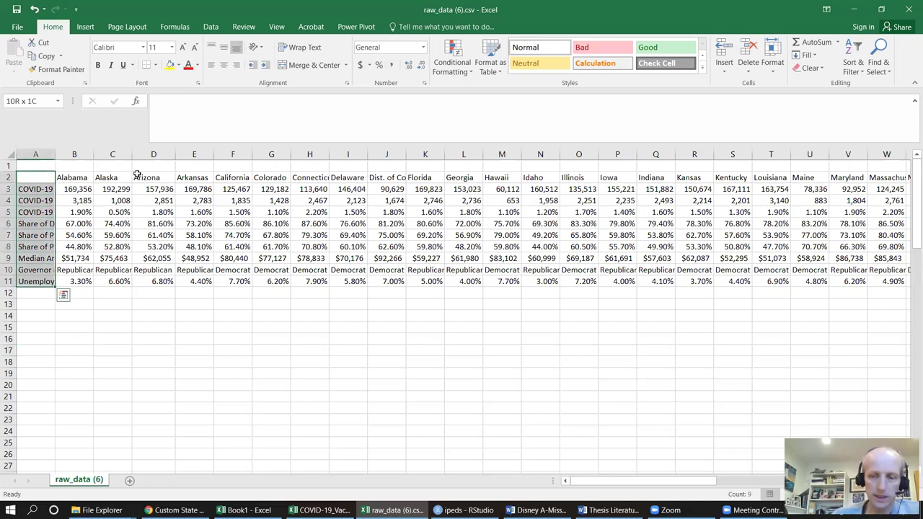
key("shift+Right")
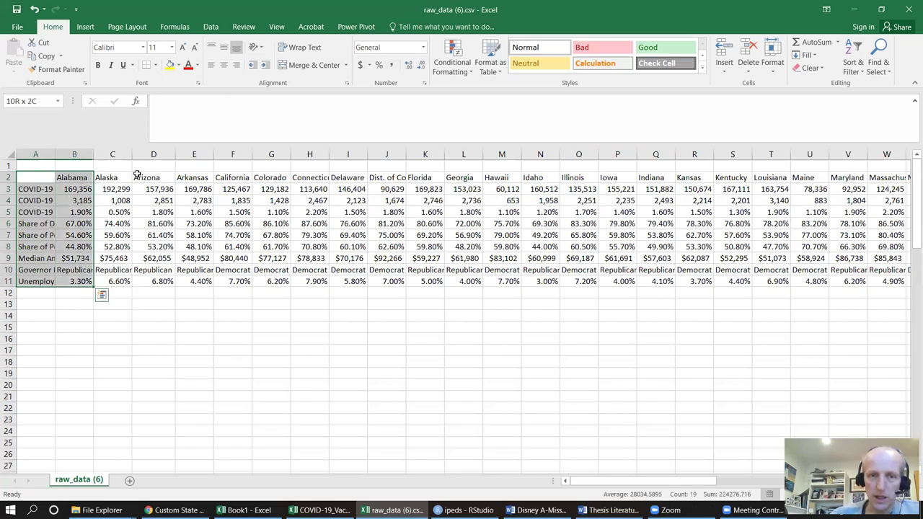
key("ctrl+shift+Right")
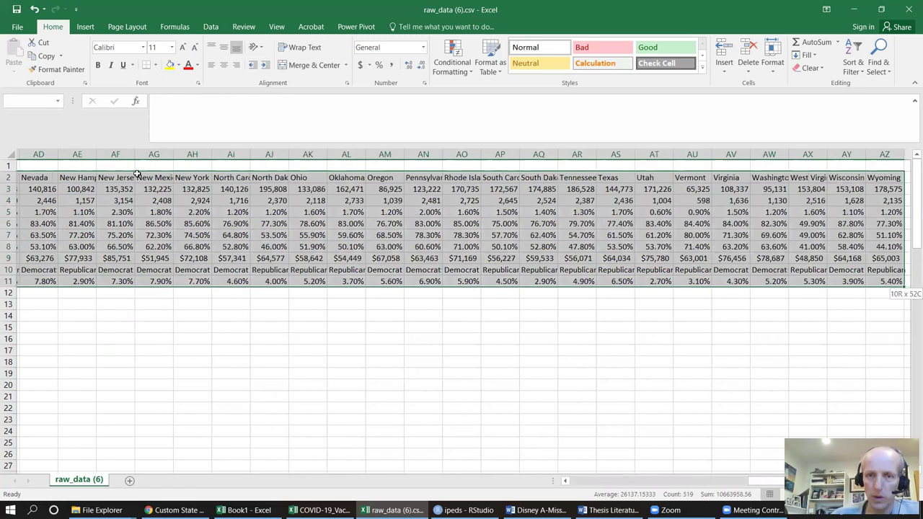
right_click(298, 185)
left_click(333, 208)
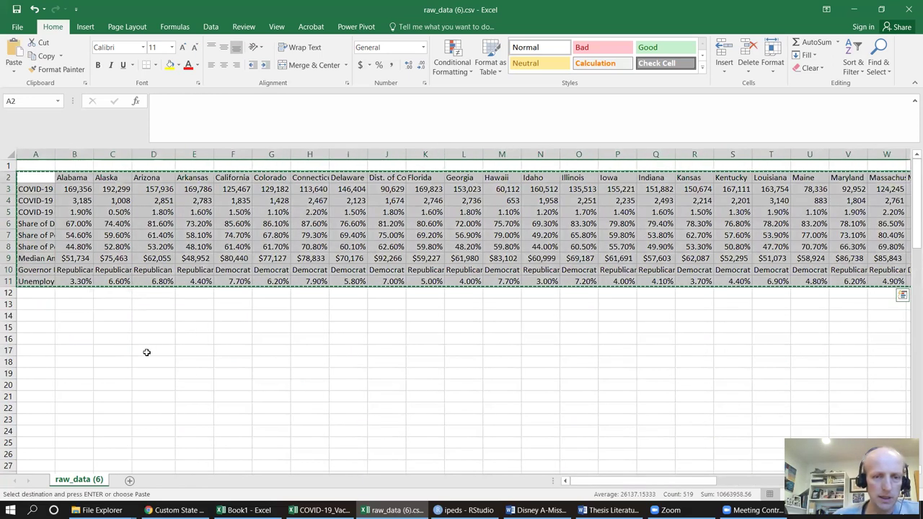
Paste the copied table transposed below the original, starting at cell A13.
left_click(38, 325)
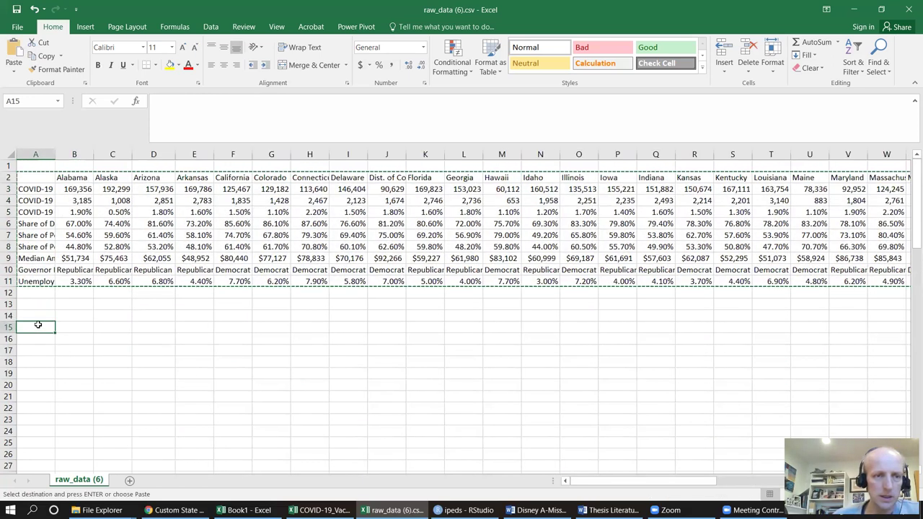
key("Up")
key("Up")
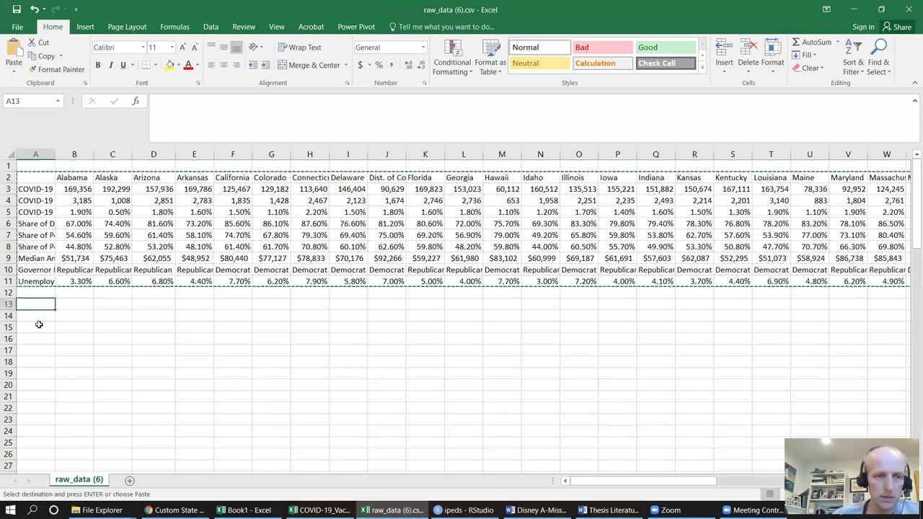
right_click(35, 306)
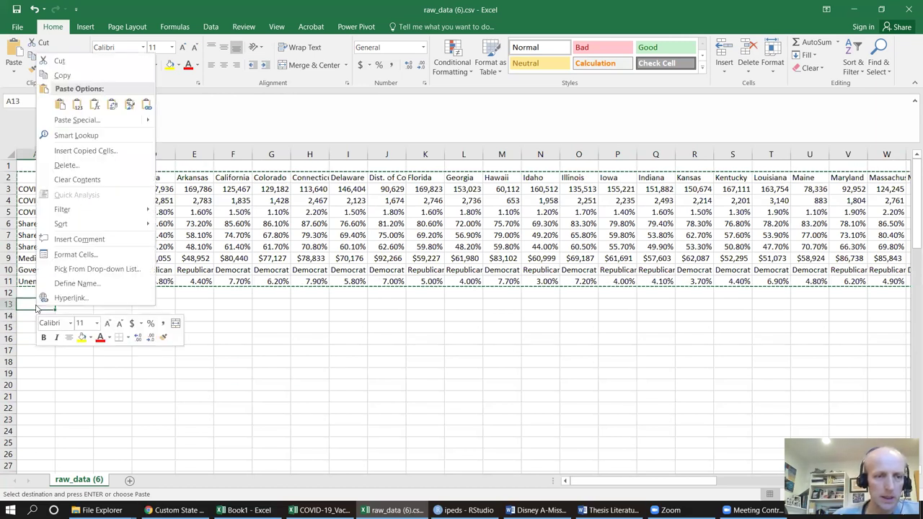
mouse_move(92, 123)
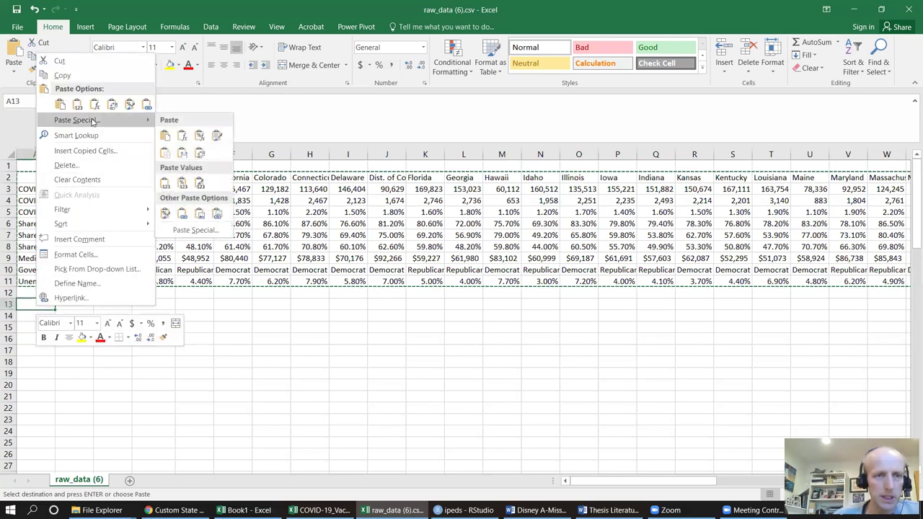
left_click(202, 156)
left_click(200, 156)
left_click(502, 339)
Delete rows 1 through 12 holding the original wide table, leaving only the transposed copy.
left_click_drag(11, 294, 15, 167)
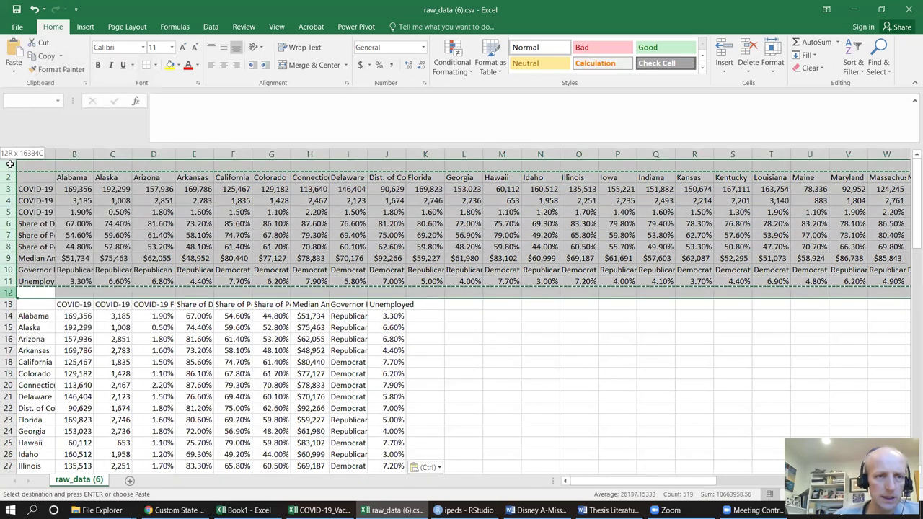
right_click(18, 175)
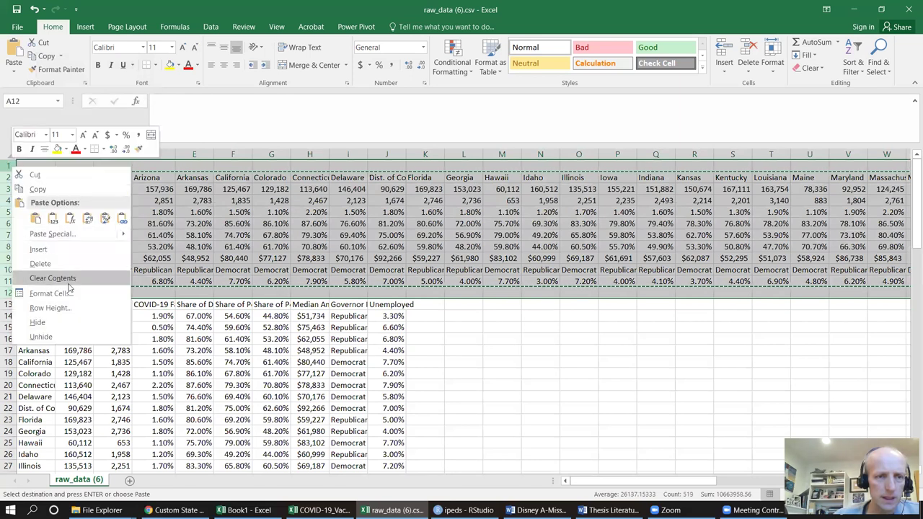
left_click(40, 263)
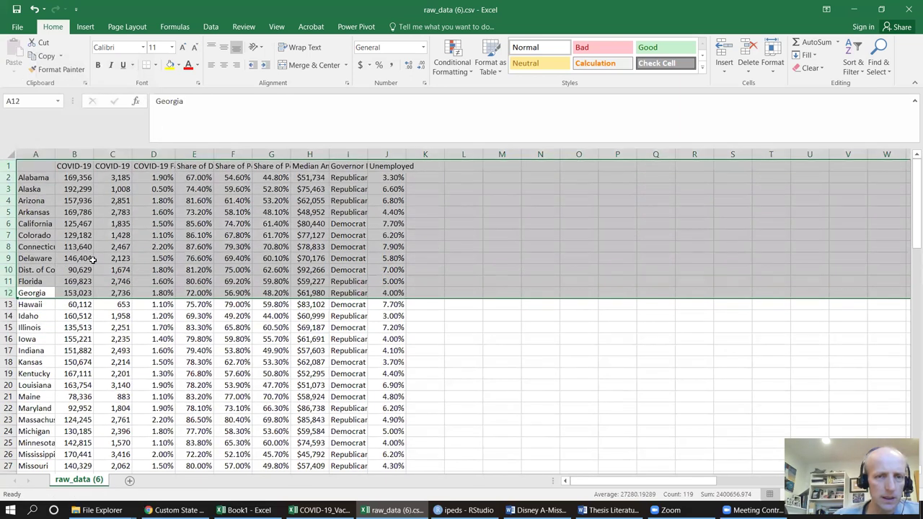
left_click(469, 248)
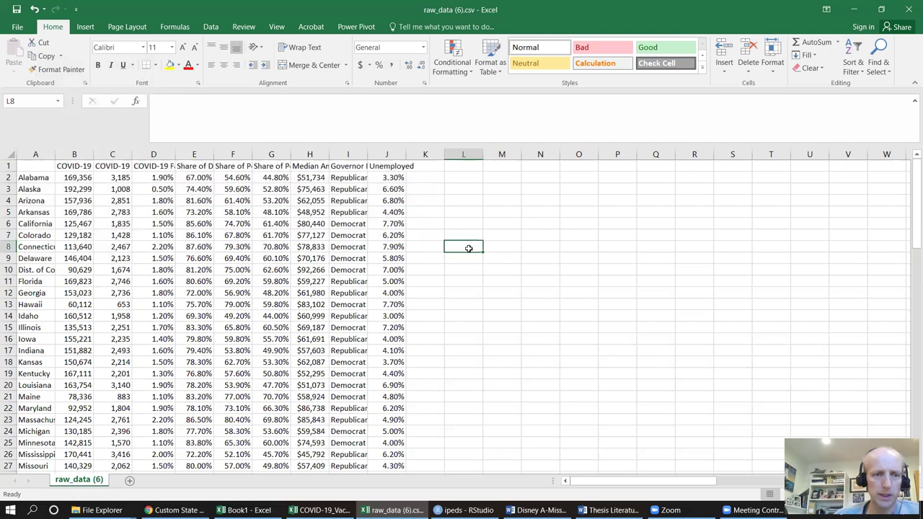
Check the full column header texts in cells D1, F1, H1 and I1 of the transposed table.
left_click(164, 170)
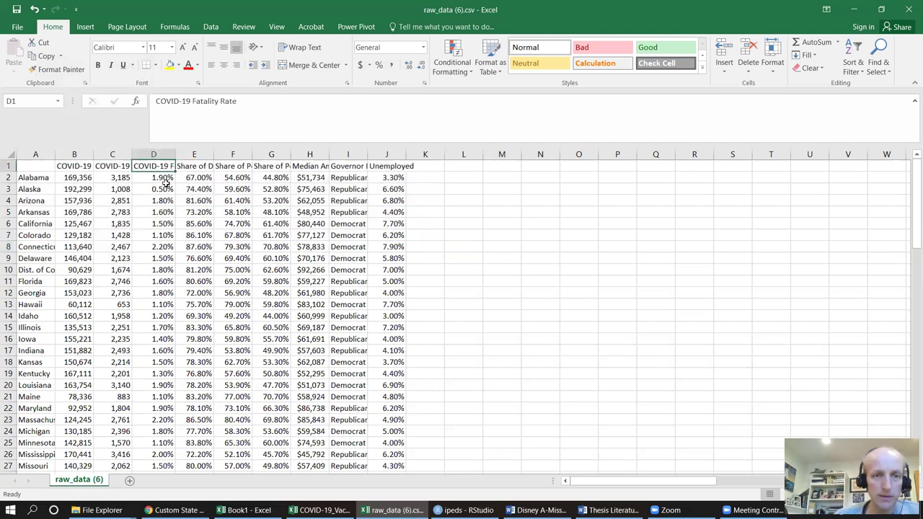
left_click(244, 165)
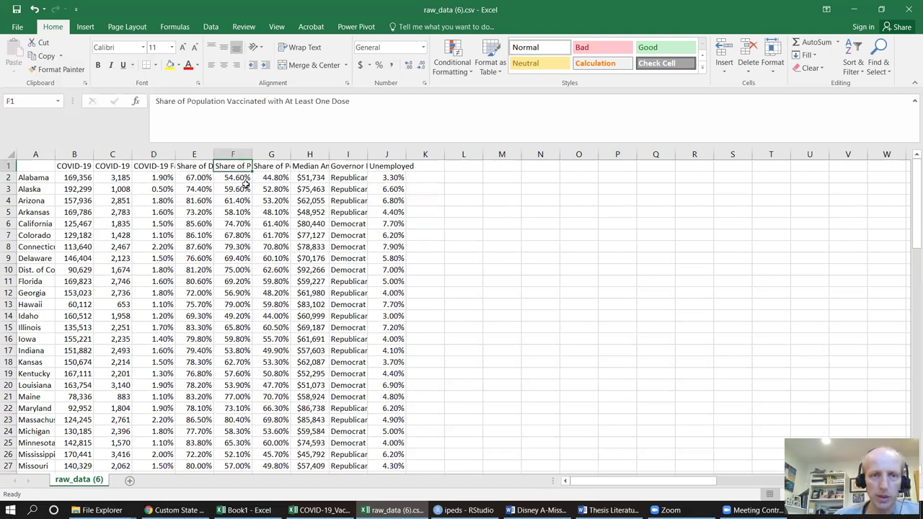
left_click(320, 168)
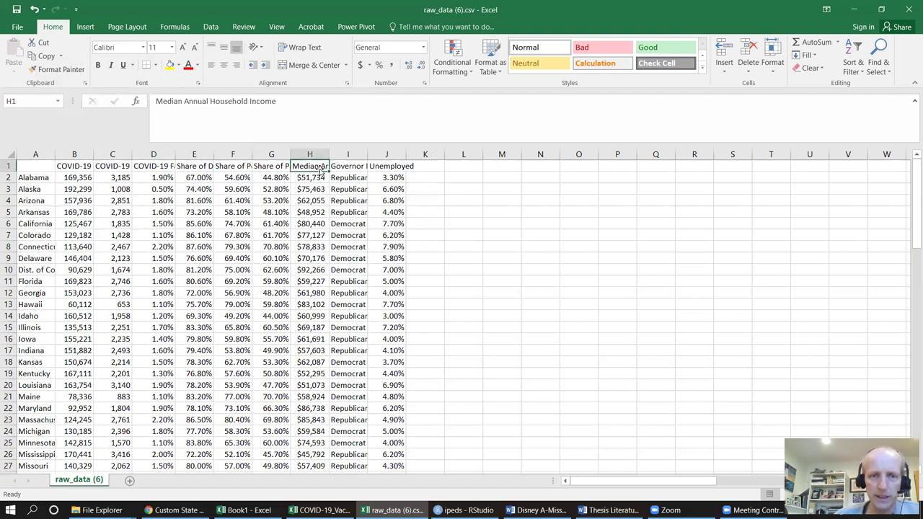
left_click(339, 167)
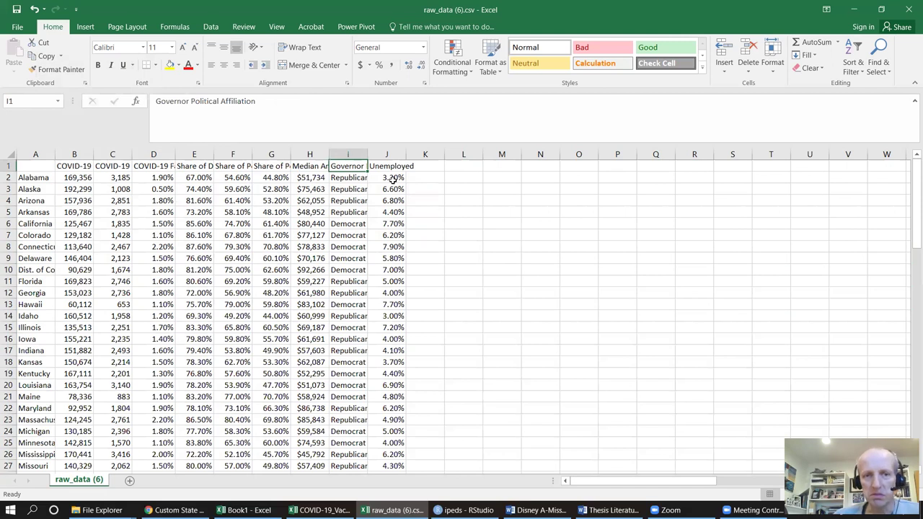